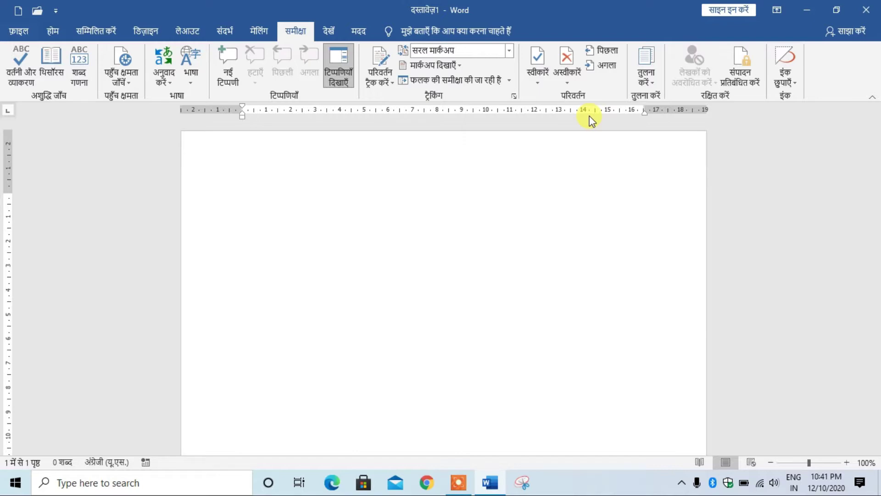
# Step: Close the Hindi-interface Word window to return to the desktop
pyautogui.click(866, 10)
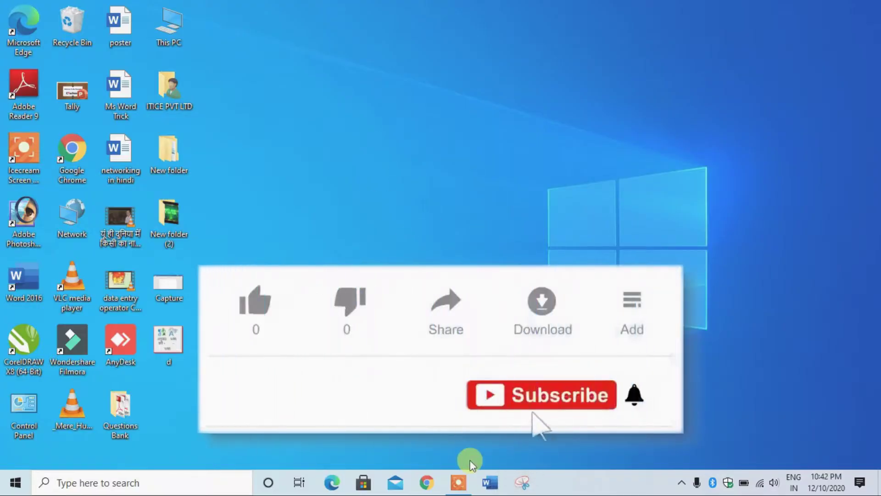
# Step: Relaunch Word from the taskbar with a blank document and show the Review tools
pyautogui.click(485, 483)
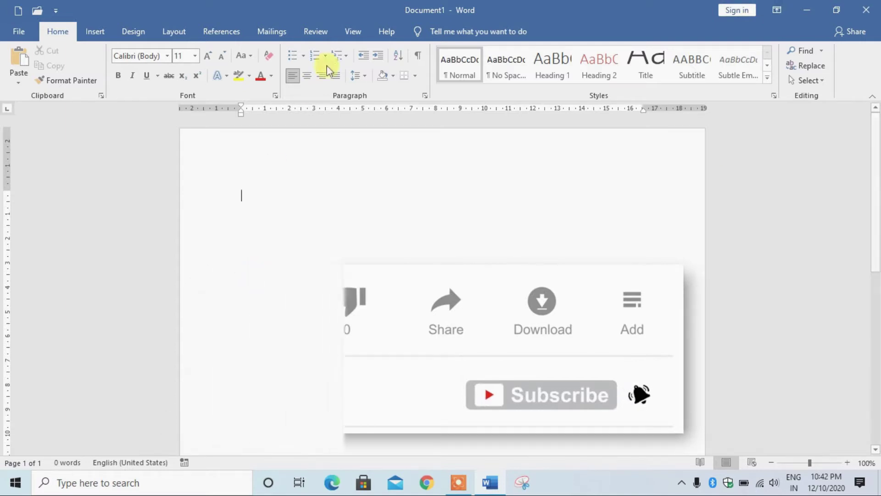
pyautogui.click(320, 32)
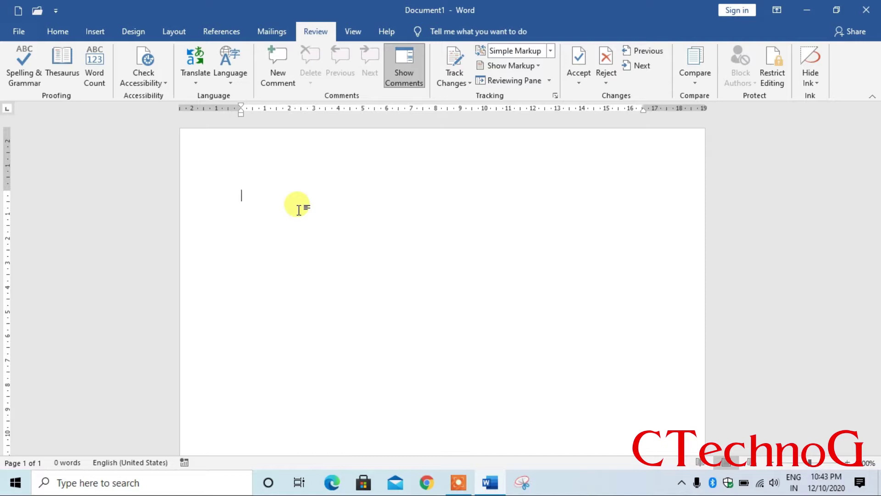
# Step: Fill the document with five paragraphs of sample text using =rand()
pyautogui.write('=ra')
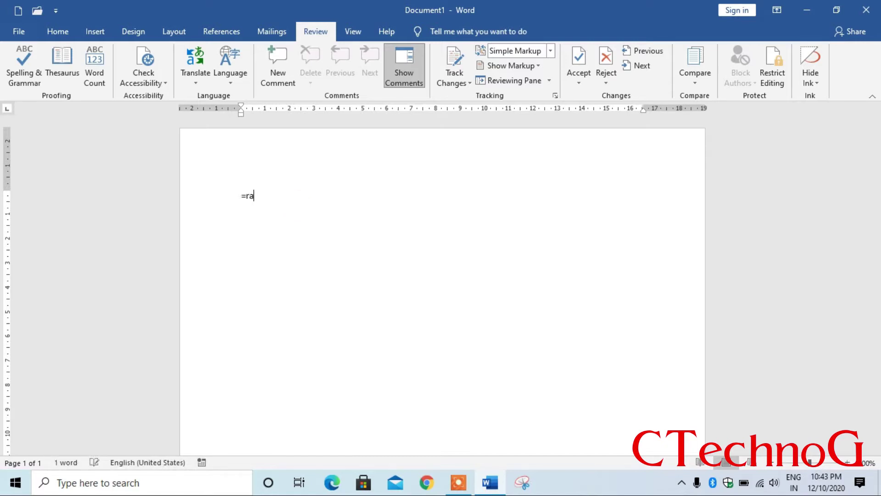
pyautogui.write('nd()')
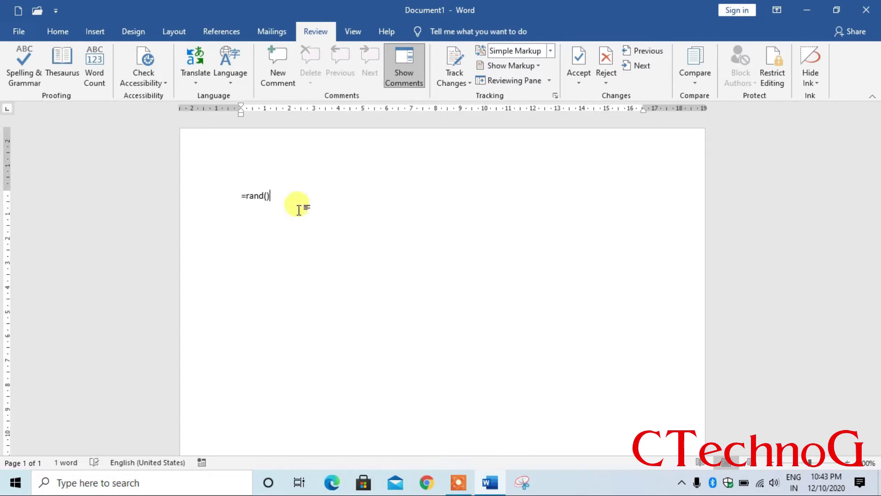
pyautogui.press('Return')
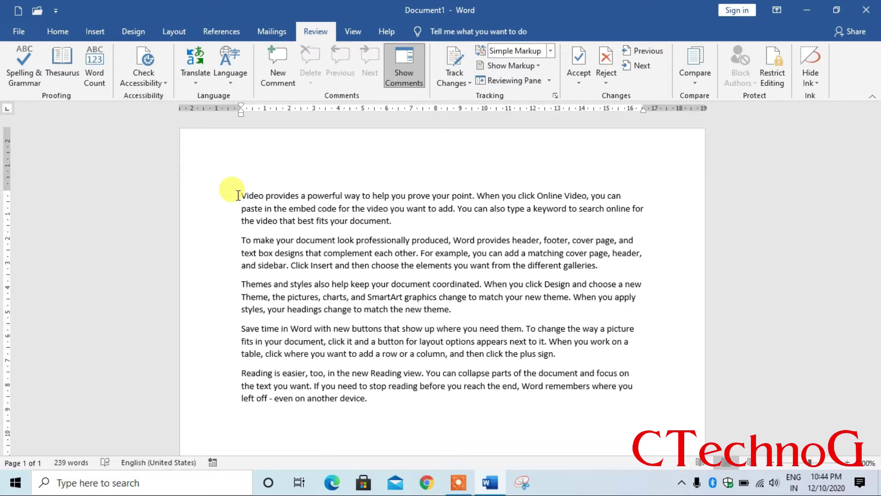
# Step: Set the translation languages to English (United States) into Hindi
pyautogui.click(201, 71)
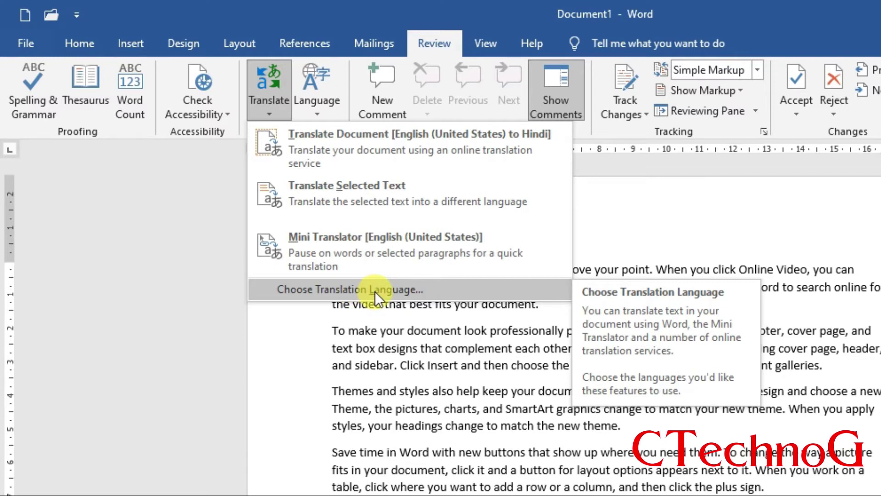
pyautogui.click(317, 291)
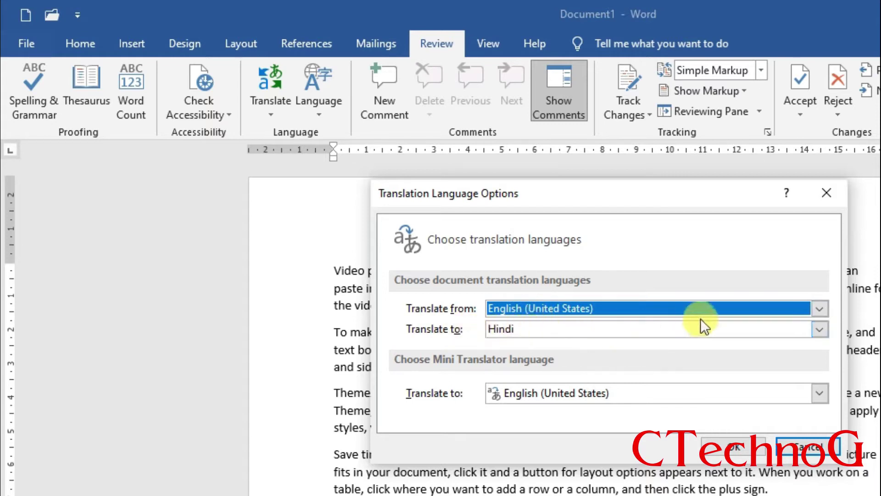
pyautogui.click(819, 328)
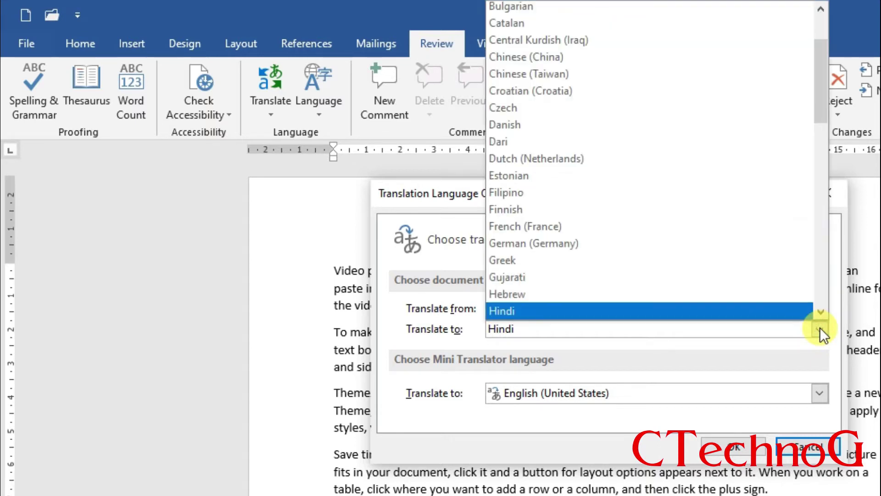
pyautogui.scroll(-5, 594, 230)
pyautogui.scroll(-1, 597, 260)
pyautogui.scroll(1, 596, 260)
pyautogui.scroll(2, 597, 261)
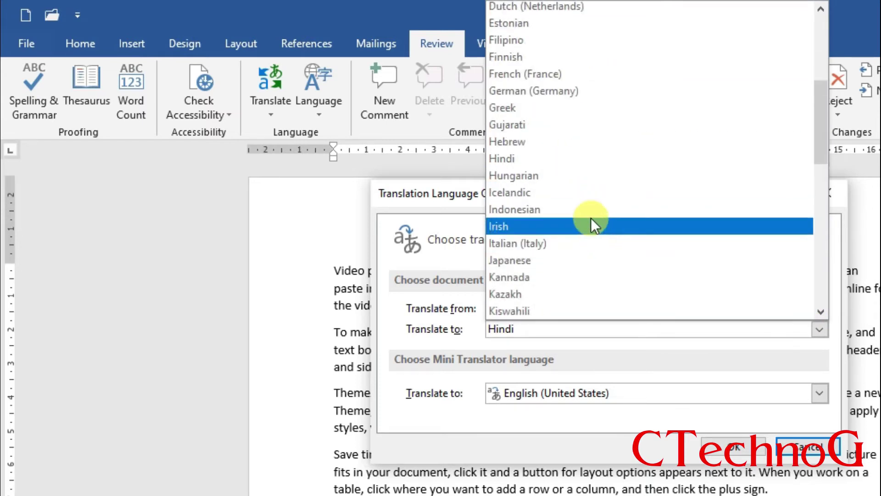
pyautogui.click(563, 163)
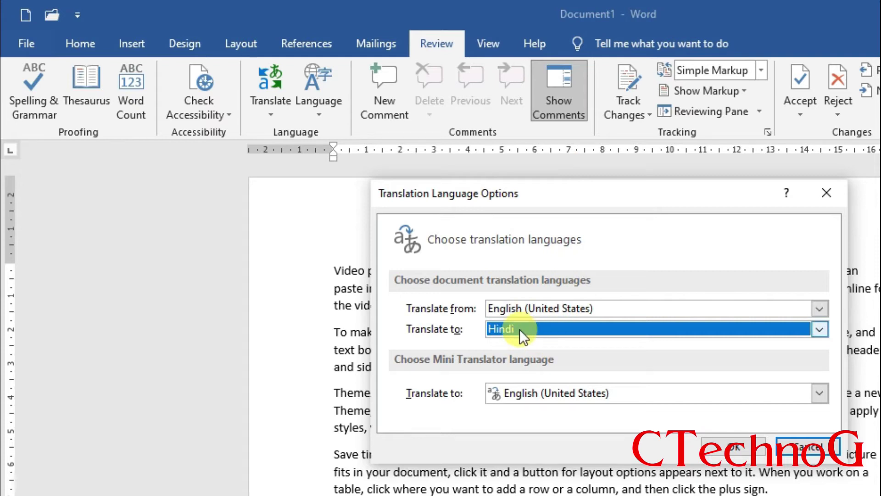
pyautogui.click(738, 453)
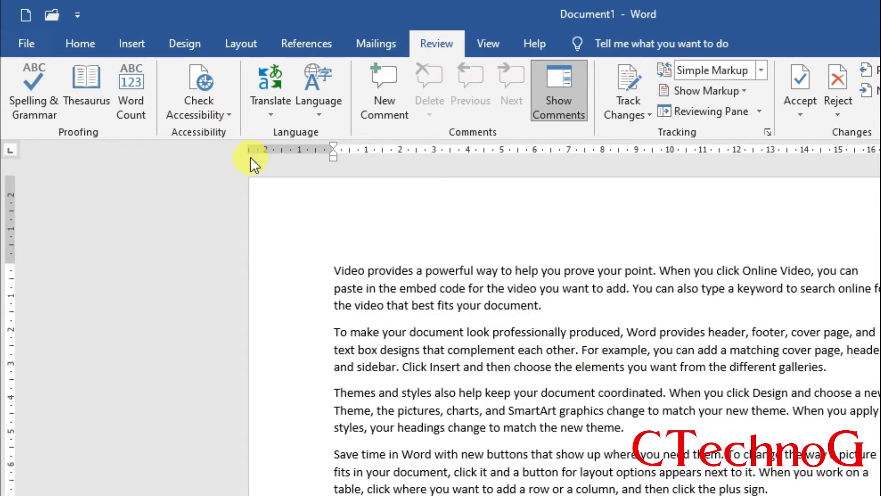
pyautogui.click(277, 111)
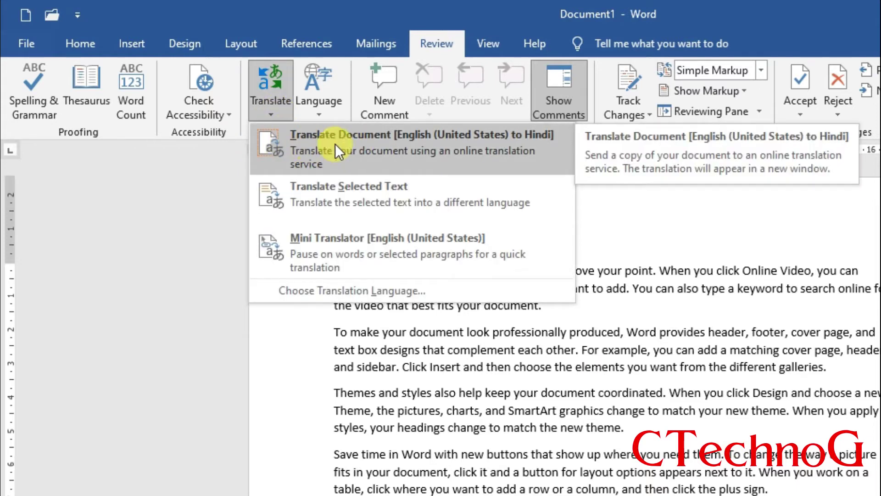
# Step: Translate the whole document into Hindi in the browser's web translator
pyautogui.click(387, 144)
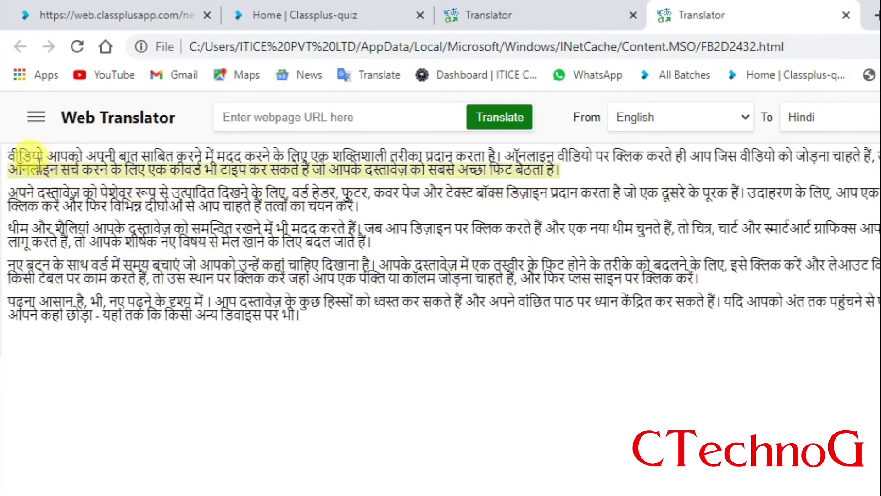
pyautogui.moveTo(207, 157)
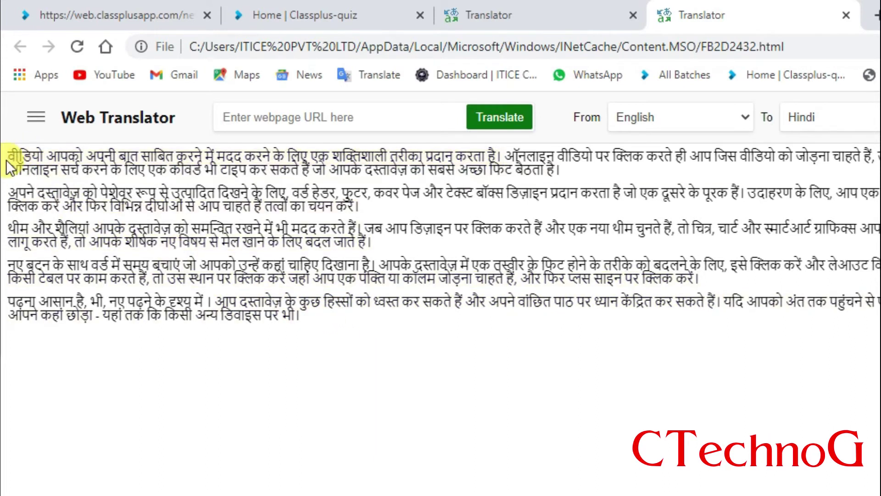
# Step: Select the translated Hindi text in the web translator for copying
pyautogui.moveTo(9, 340)
pyautogui.mouseDown()
pyautogui.moveTo(323, 296)
pyautogui.moveTo(8, 157)
pyautogui.mouseUp()
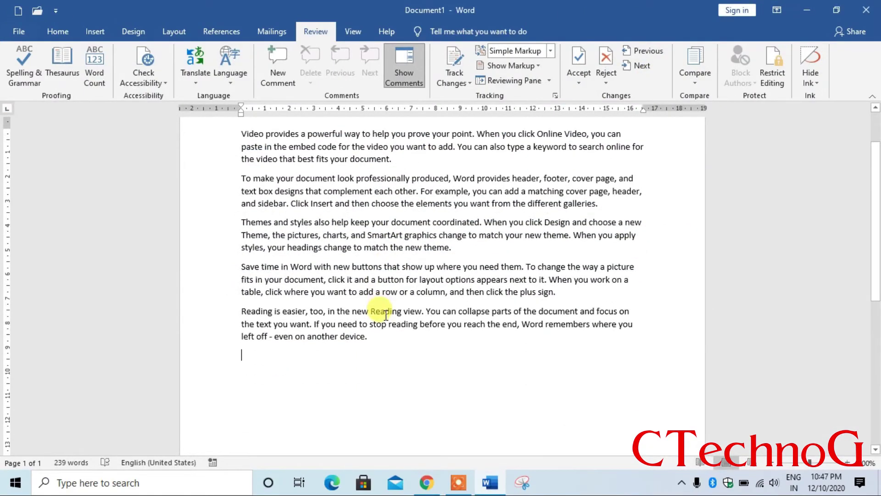
pyautogui.hotkey('ctrl', 'v')
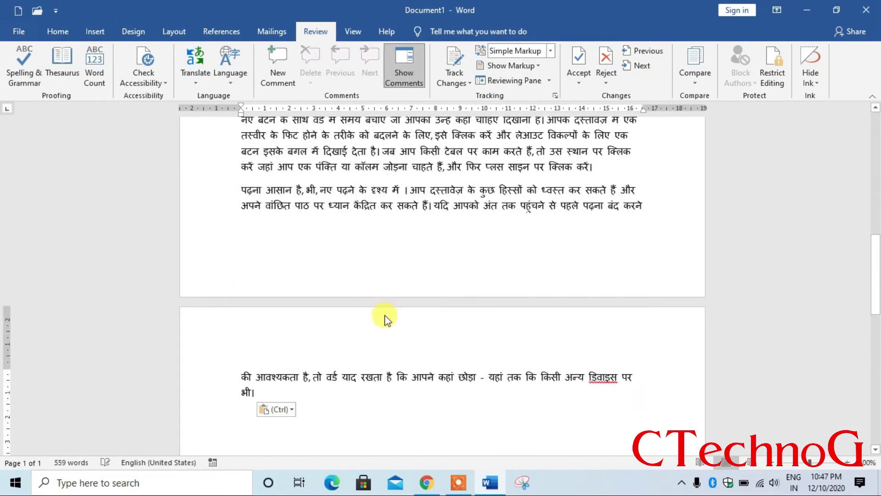
pyautogui.scroll(3, 362, 305)
pyautogui.scroll(3, 284, 321)
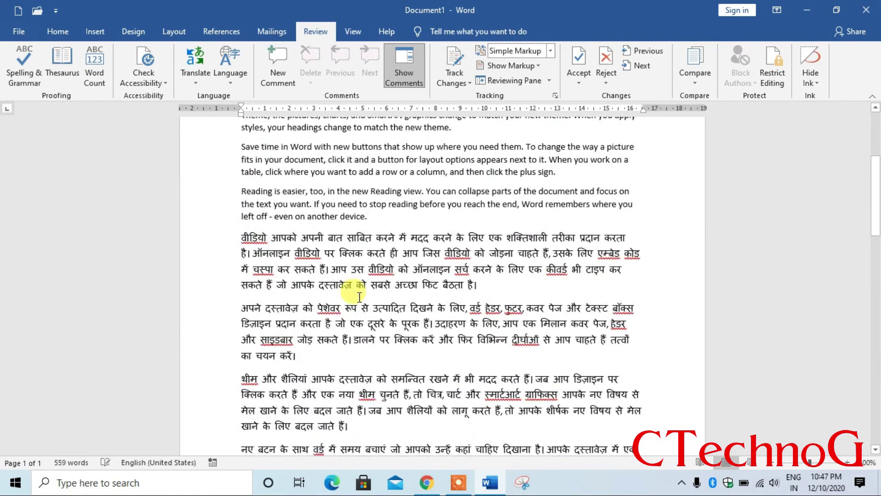
pyautogui.scroll(2, 266, 275)
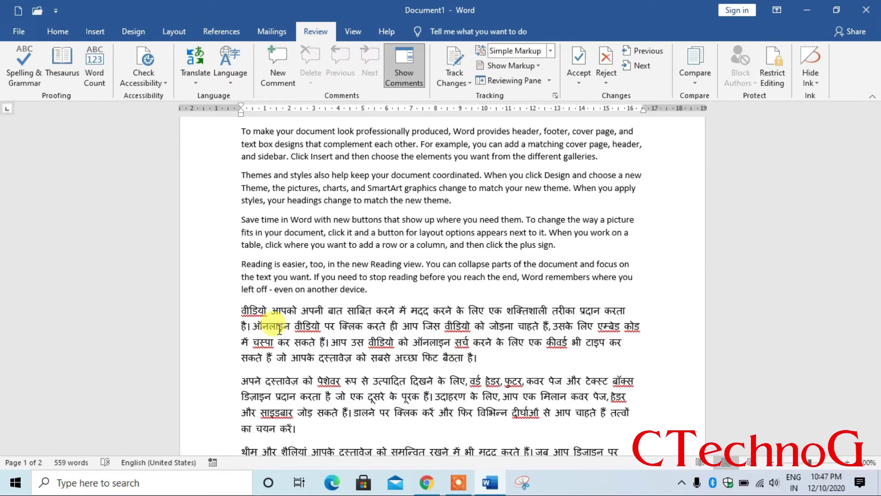
pyautogui.hotkey('ctrl', 'z')
# Step: Select the first paragraph and translate only it into Hindi in the Research pane
pyautogui.click(202, 79)
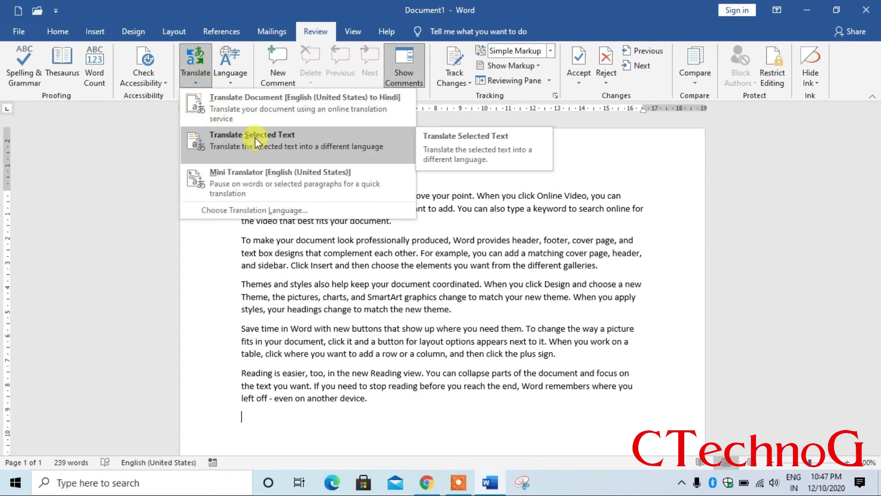
pyautogui.click(362, 259)
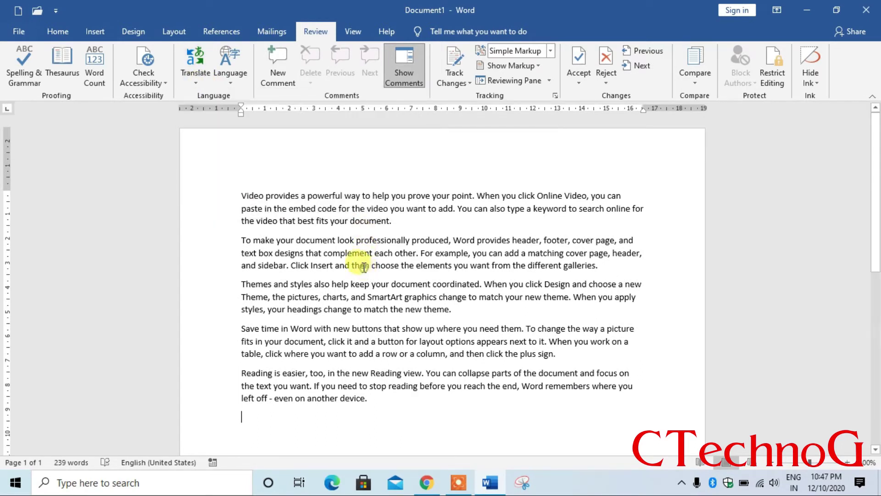
pyautogui.moveTo(242, 196); pyautogui.dragTo(393, 221)
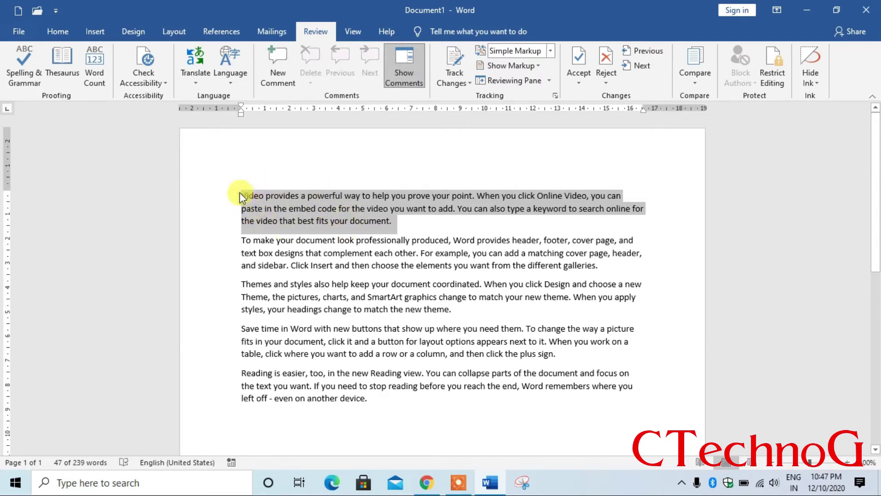
pyautogui.click(198, 85)
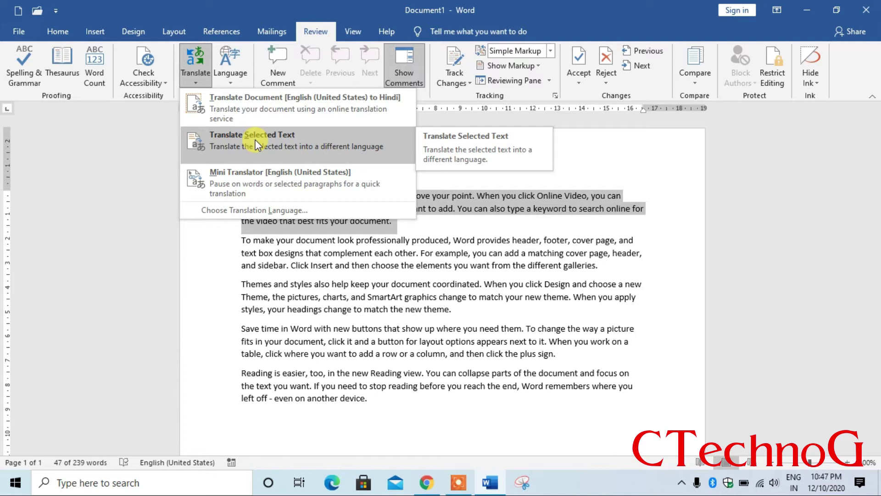
pyautogui.click(256, 142)
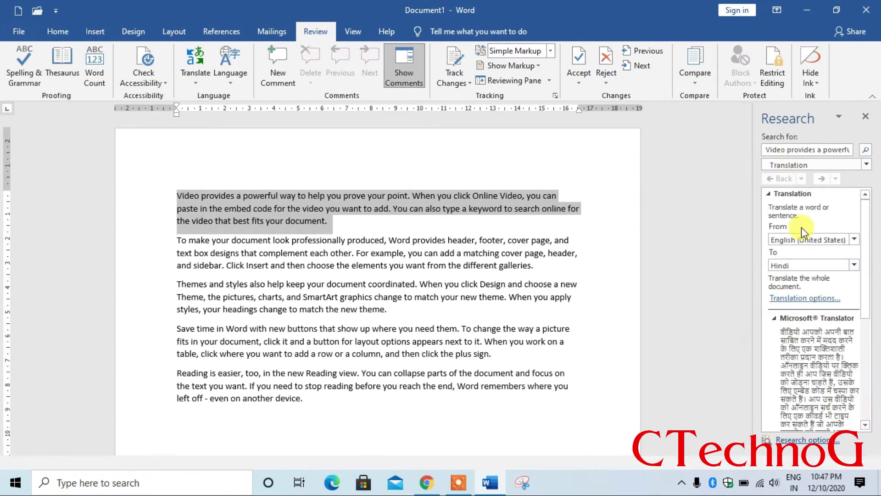
# Step: Replace the first paragraph with its Hindi translation from the Research pane
pyautogui.scroll(-3, 809, 349)
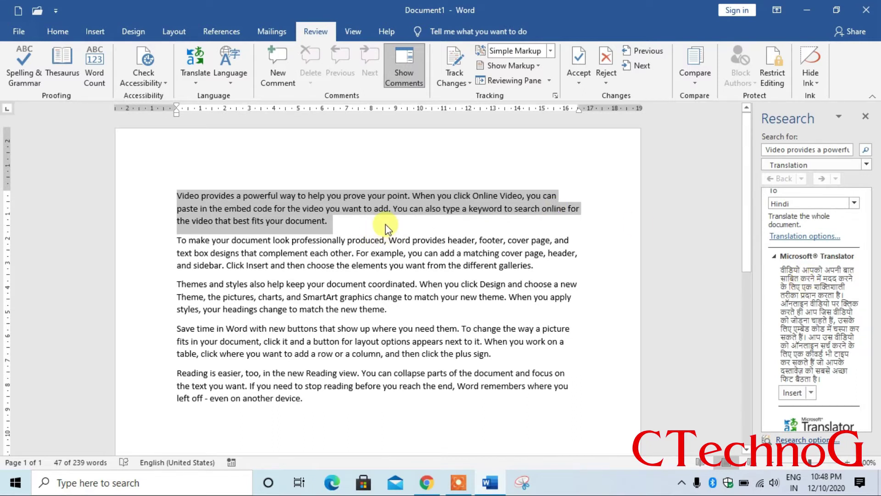
pyautogui.click(792, 393)
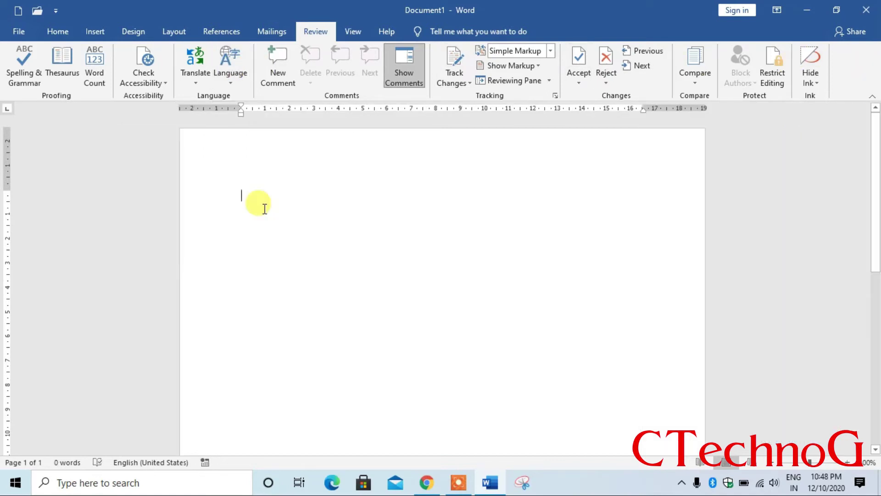
pyautogui.click(230, 75)
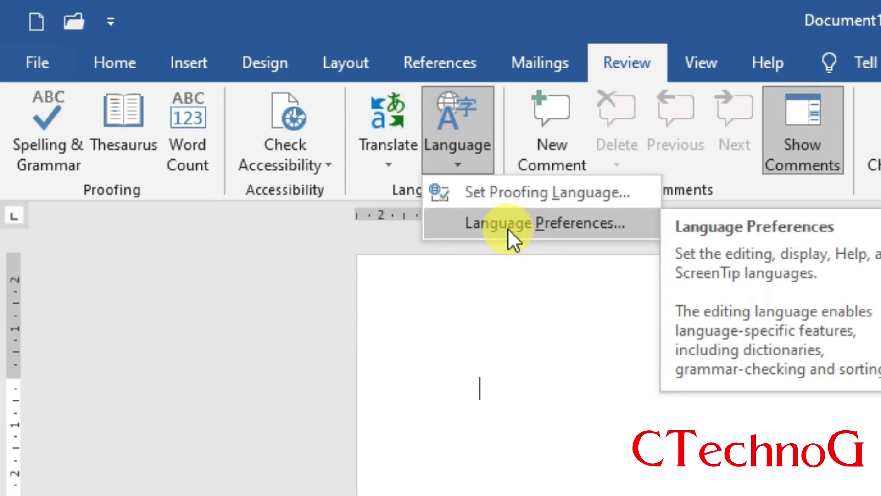
pyautogui.click(592, 194)
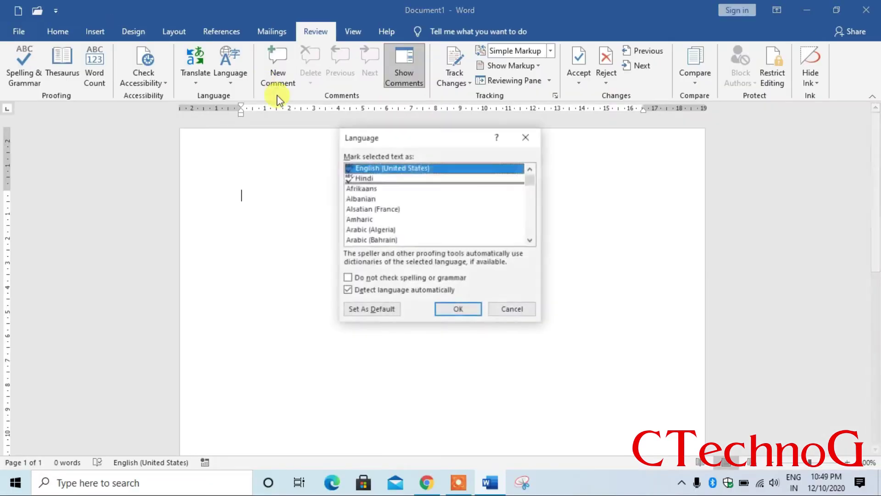
pyautogui.scroll(-2, 356, 208)
pyautogui.scroll(-2, 356, 209)
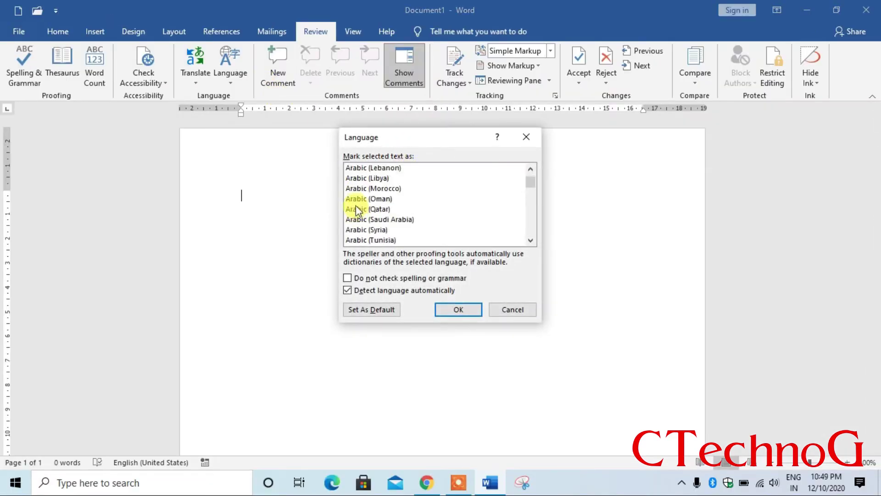
pyautogui.scroll(3, 362, 206)
pyautogui.scroll(1, 355, 188)
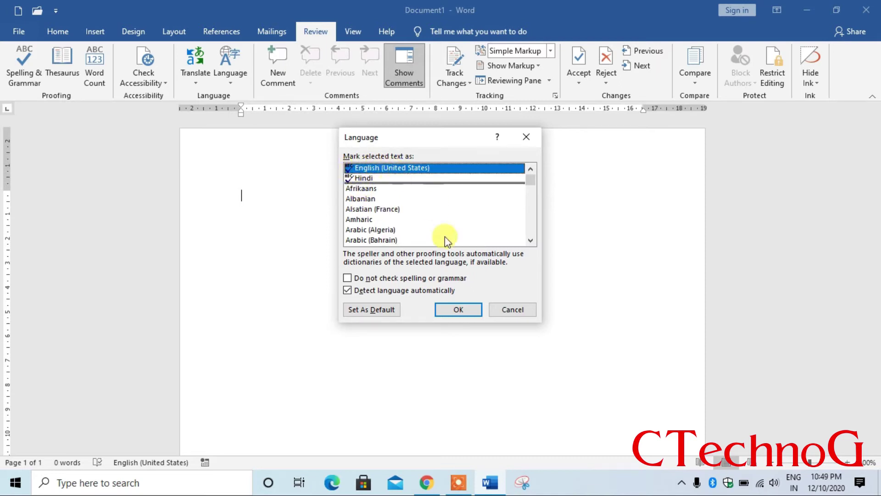
pyautogui.click(472, 310)
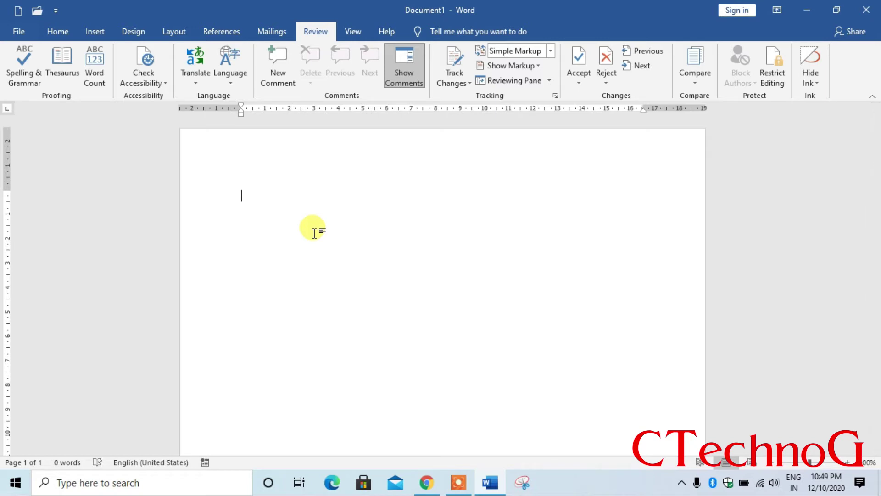
# Step: Type 'elepnt' and set its proofing language to Hindi with spelling and grammar checks off
pyautogui.write('elepnt')
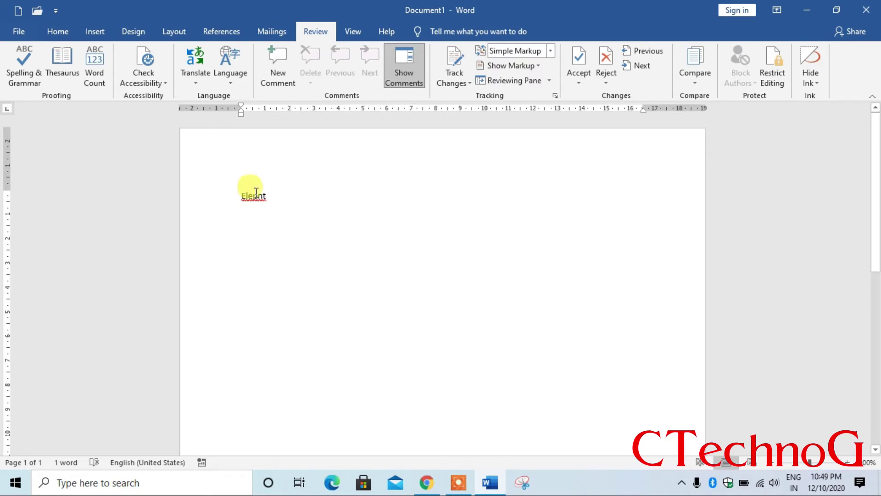
pyautogui.click(231, 80)
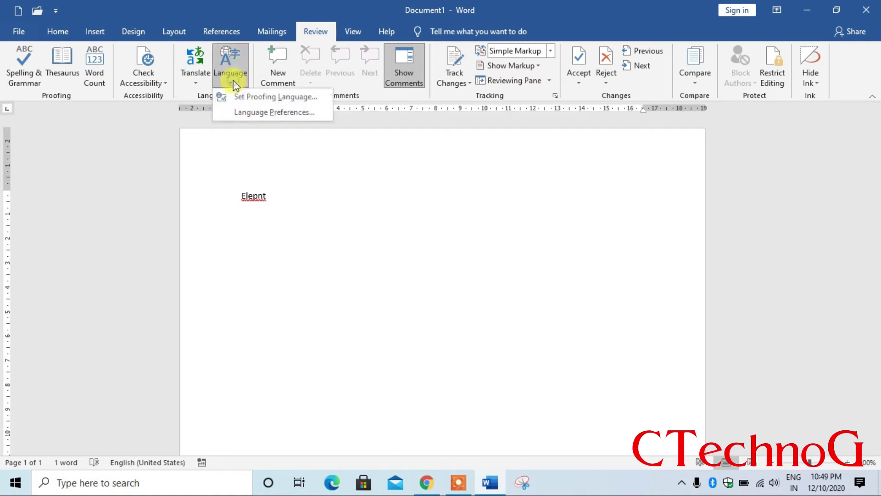
pyautogui.click(268, 97)
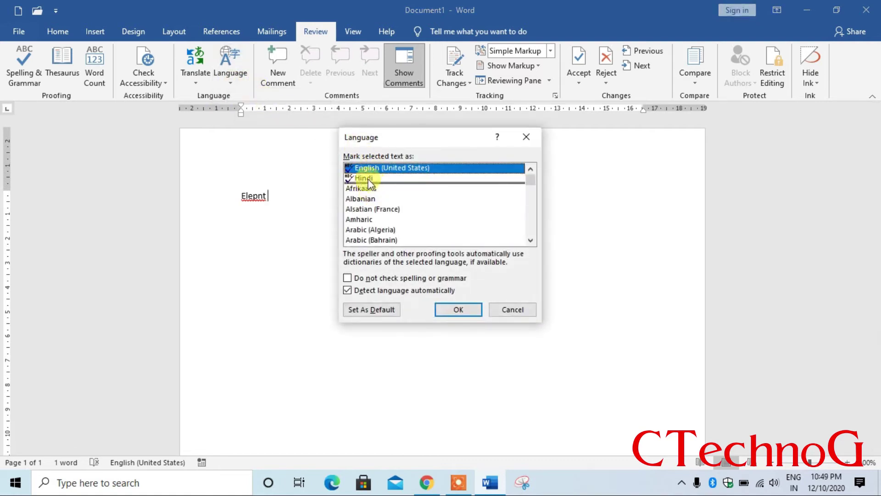
pyautogui.click(364, 179)
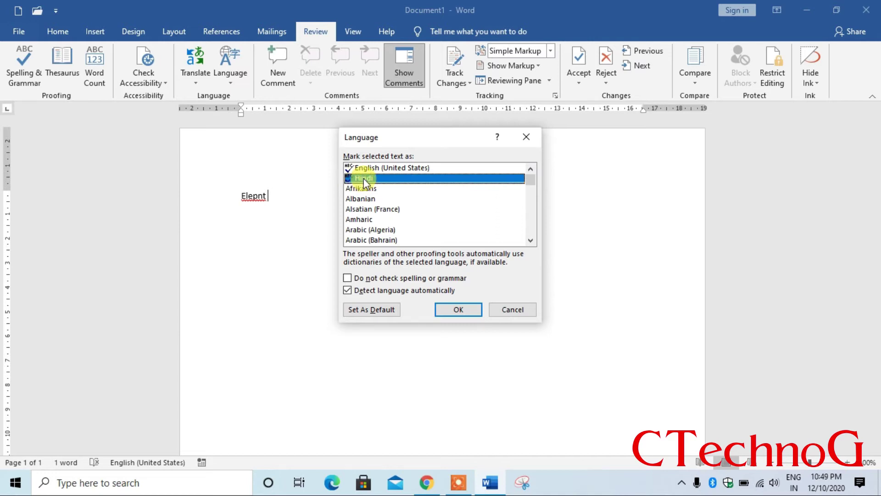
pyautogui.click(347, 278)
pyautogui.click(439, 310)
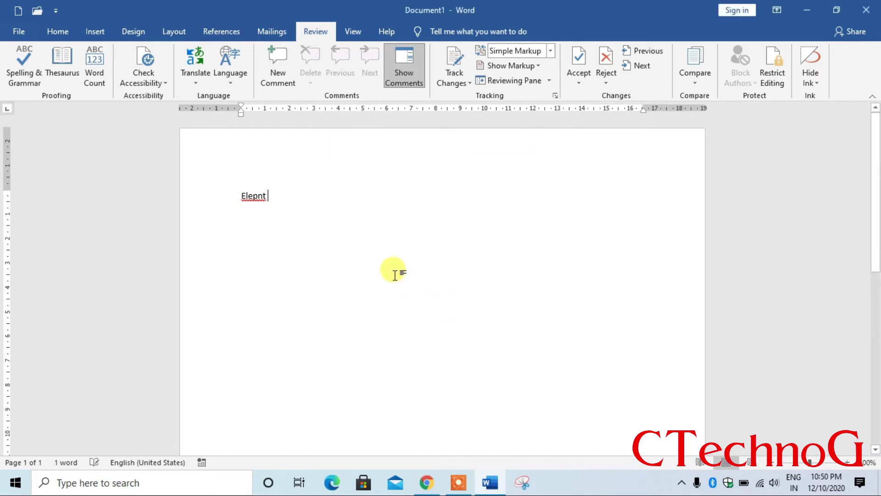
# Step: Add the test text 'gdfgfd kjhk jhkjhkj jhkjhkjh', then delete everything on the page
pyautogui.click(396, 274)
pyautogui.write('gdfgfd kjhk jhkjhkj jhkjhkjh')
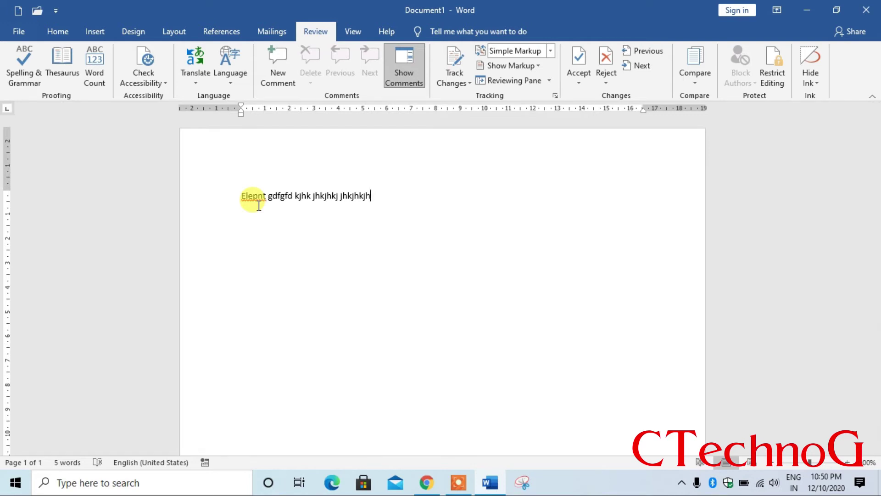
pyautogui.hotkey('ctrl', 'a')
pyautogui.press('Delete')
# Step: Bring up the Review language options list
pyautogui.click(229, 69)
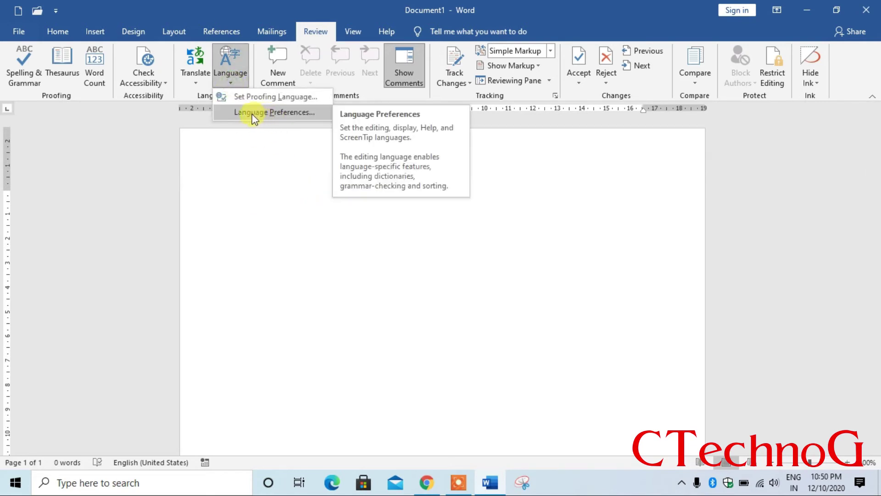
pyautogui.click(296, 168)
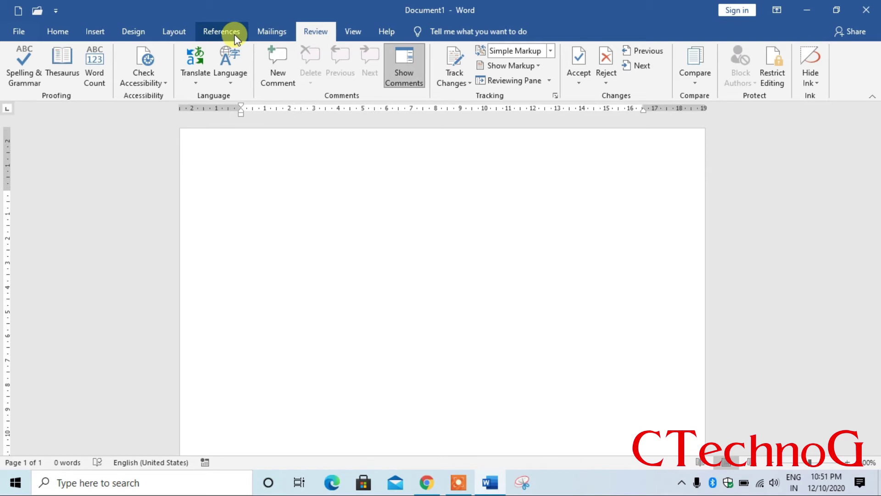
pyautogui.click(233, 82)
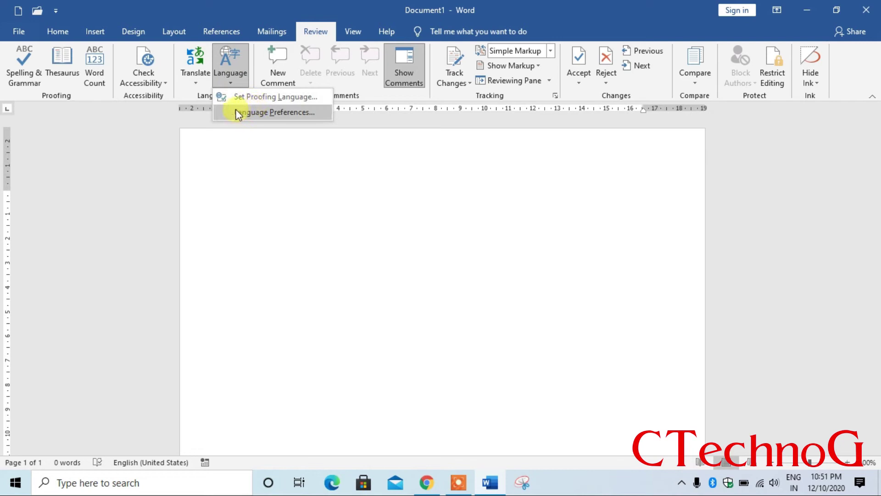
# Step: In Language Preferences, move Hindi to the top of the Office display languages as preferred
pyautogui.click(265, 115)
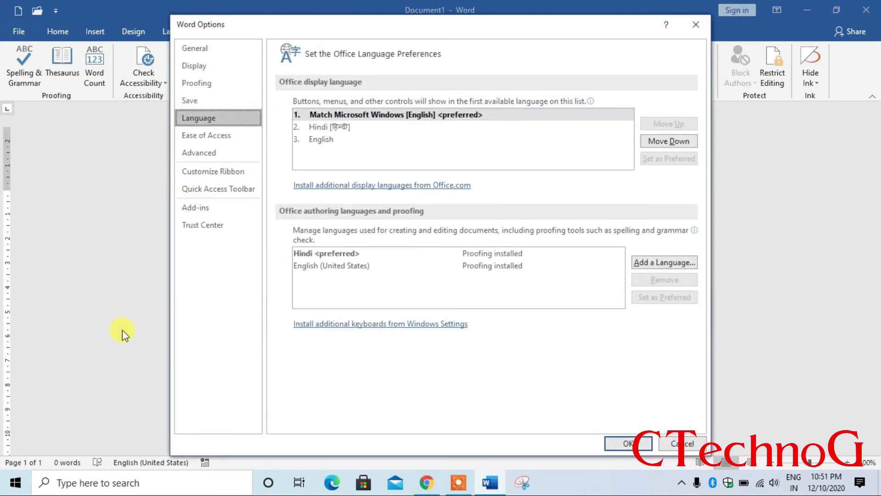
pyautogui.moveTo(321, 27)
pyautogui.mouseDown()
pyautogui.moveTo(304, 84)
pyautogui.moveTo(324, 26)
pyautogui.mouseUp()
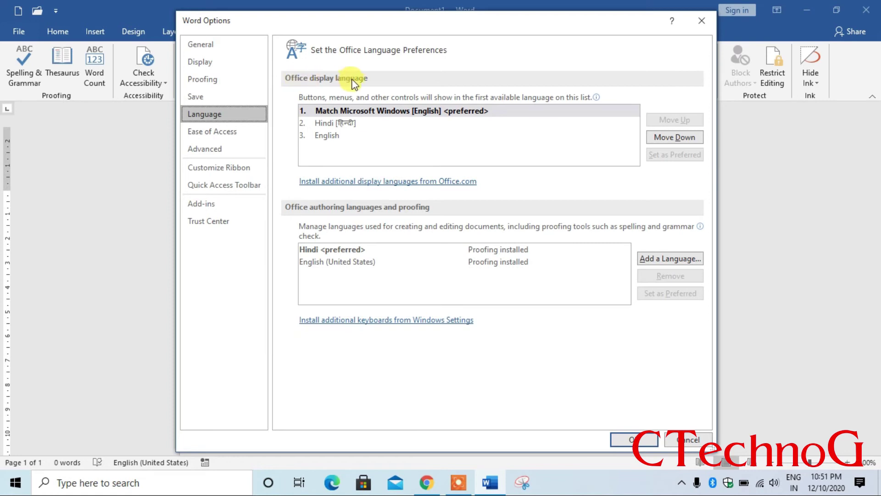
pyautogui.moveTo(351, 20); pyautogui.dragTo(375, 95)
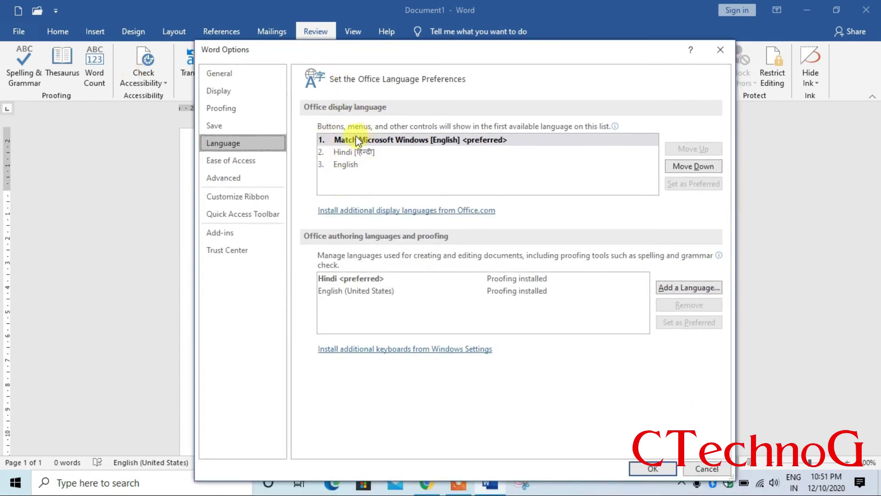
pyautogui.click(344, 144)
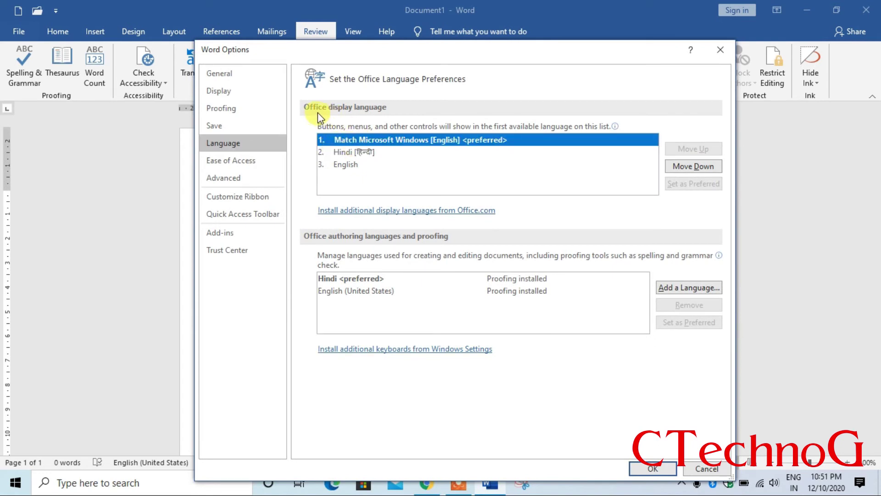
pyautogui.click(354, 153)
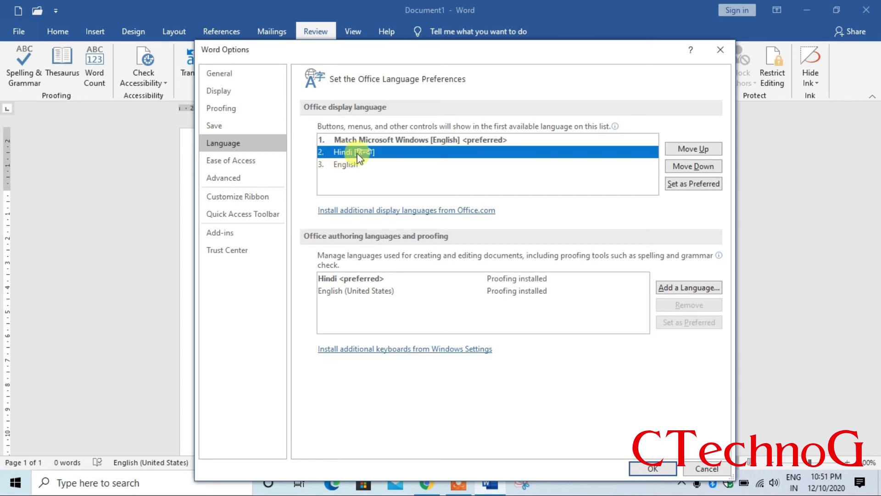
pyautogui.click(684, 183)
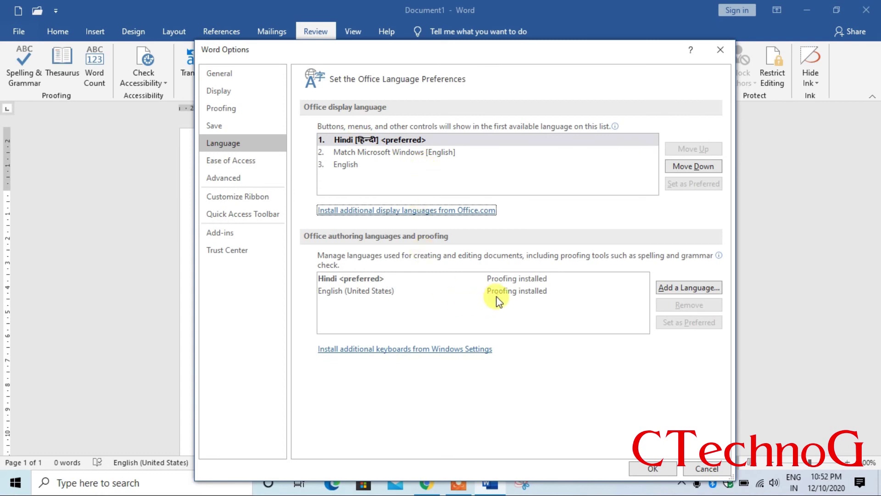
# Step: Apply the Hindi display language, accept the restart notice, and close Word without saving Document1
pyautogui.click(653, 469)
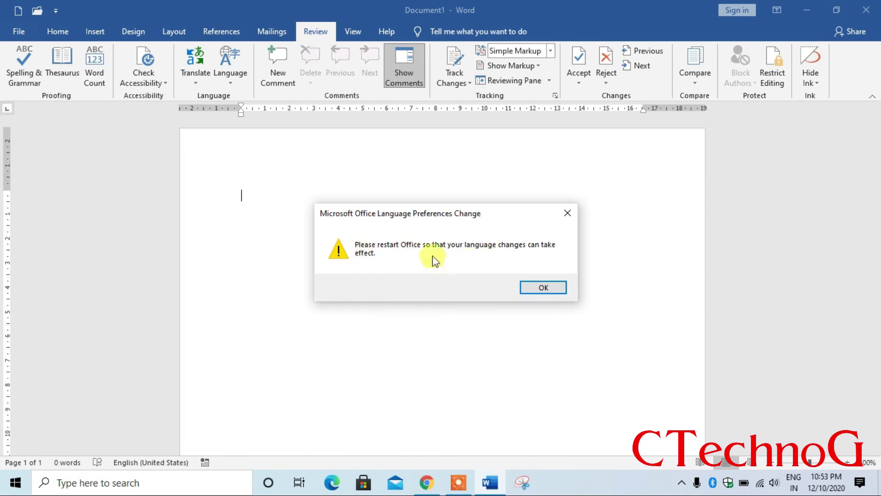
pyautogui.click(532, 289)
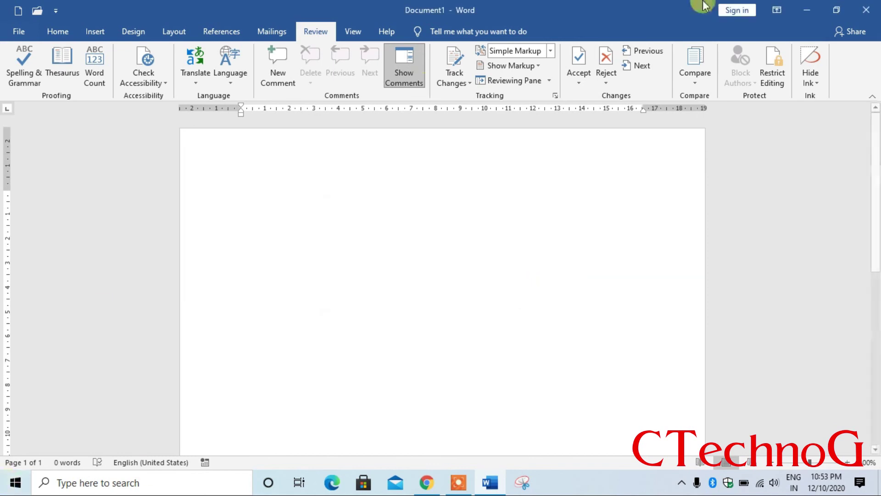
pyautogui.click(867, 9)
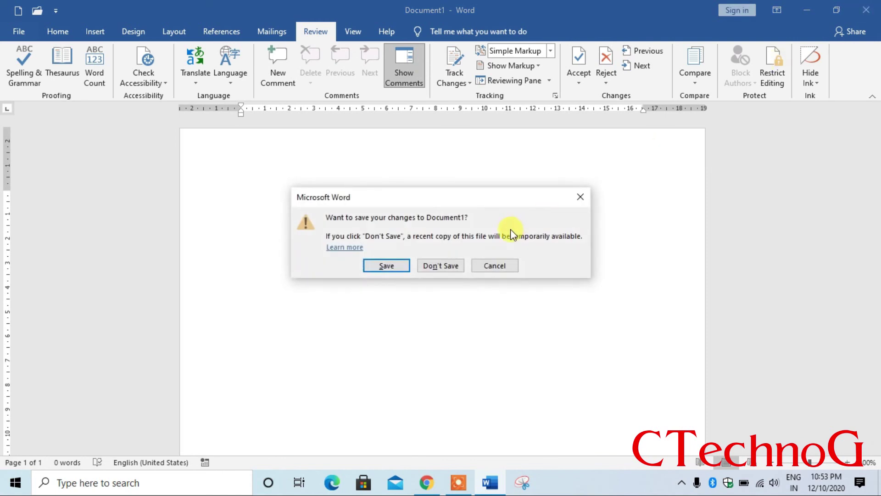
pyautogui.click(448, 265)
# Step: Refresh the desktop and reopen Word with a new blank document, now in Hindi
pyautogui.rightClick(430, 142)
pyautogui.click(452, 174)
pyautogui.click(192, 153)
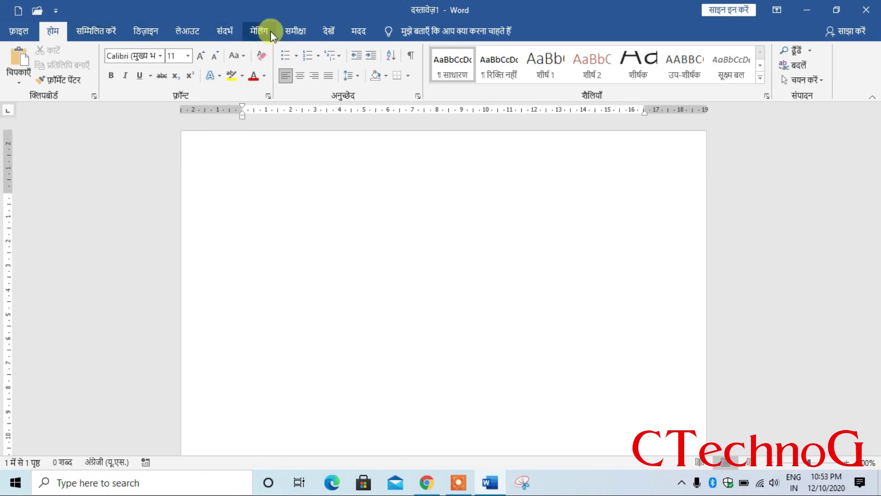
# Step: From Review > Language > Language Preferences, make Match Microsoft Windows (English) the preferred display language
pyautogui.click(299, 29)
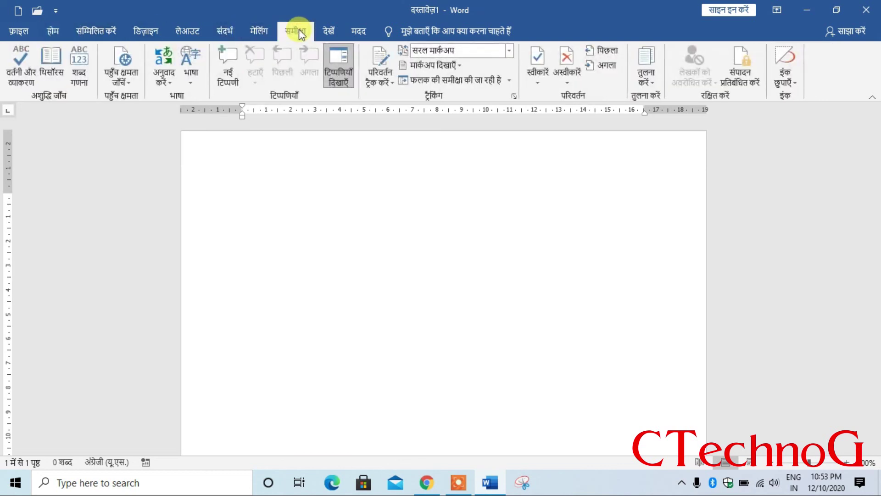
pyautogui.click(192, 74)
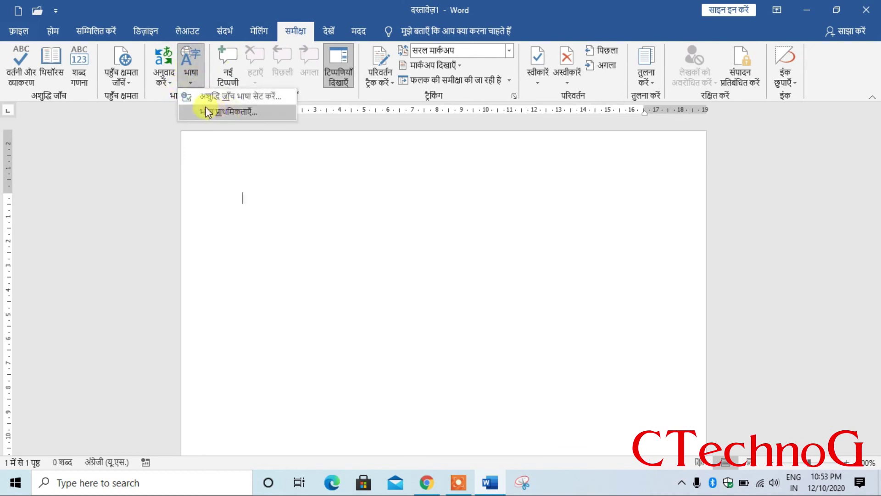
pyautogui.click(233, 114)
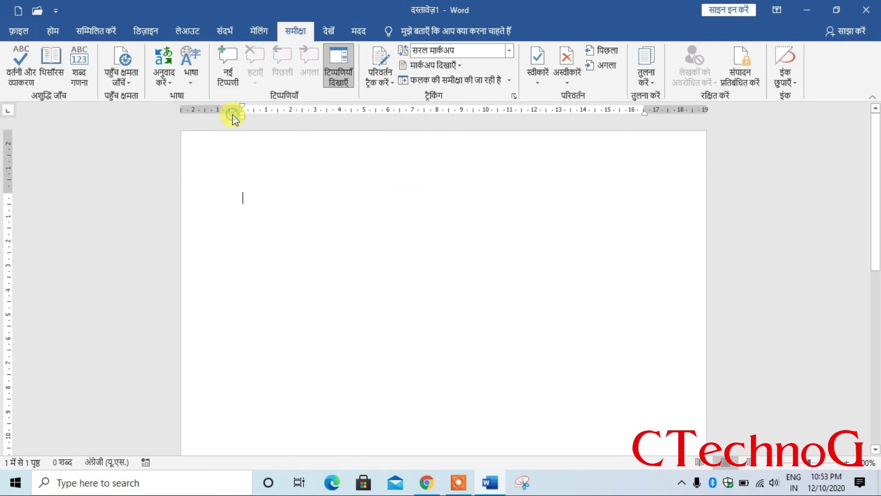
pyautogui.click(344, 130)
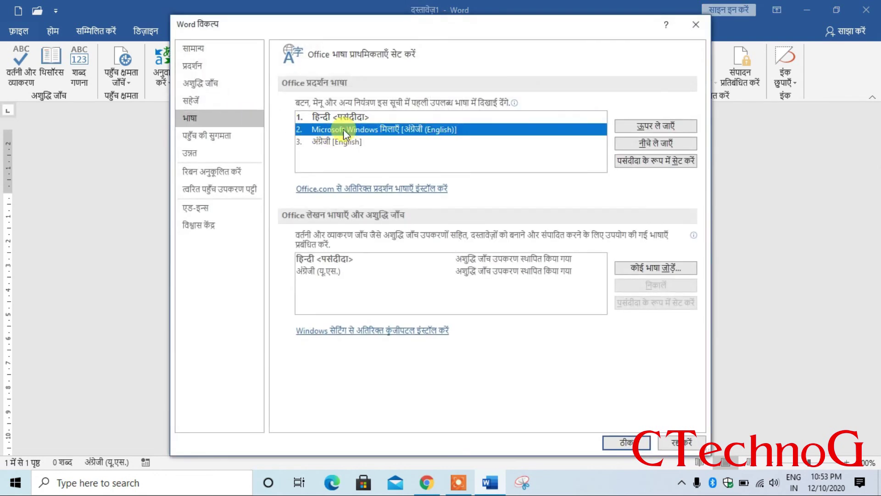
pyautogui.click(636, 164)
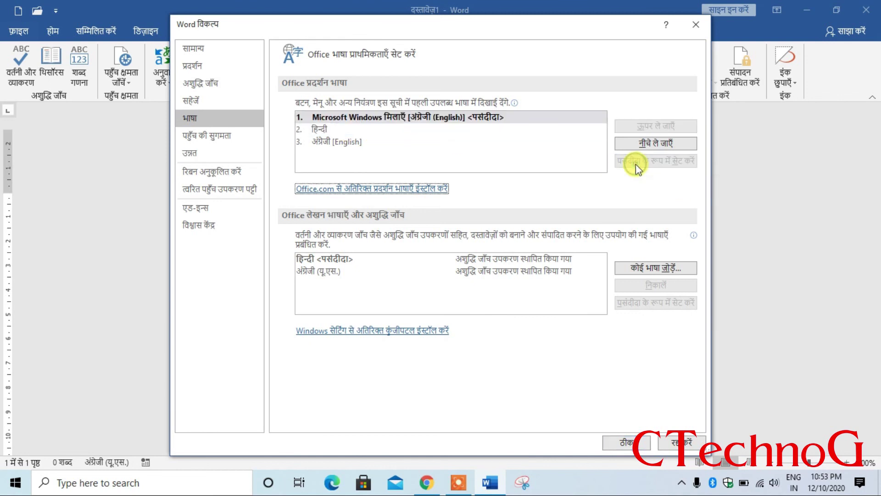
# Step: Apply the English display language, accept the restart notice, and close Word
pyautogui.click(626, 442)
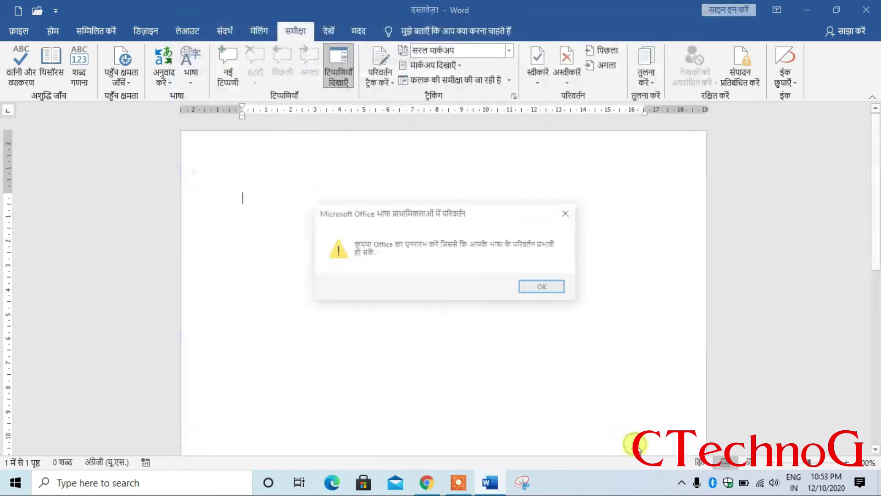
pyautogui.click(556, 289)
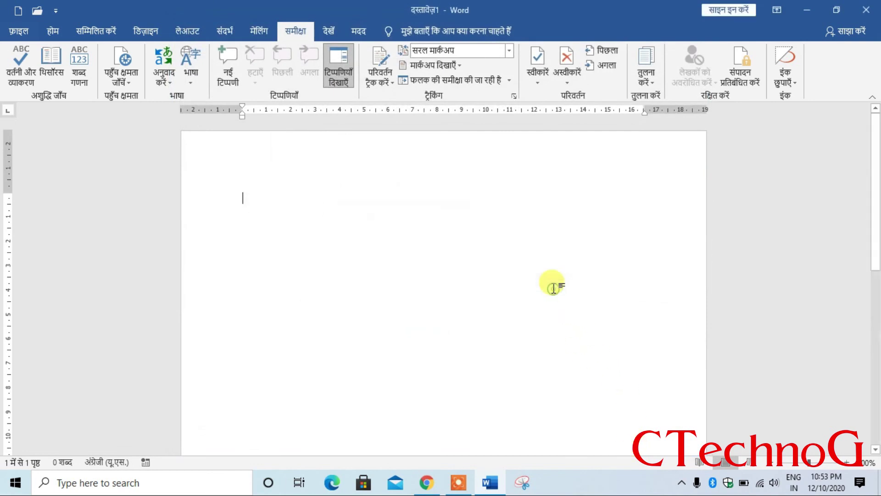
pyautogui.click(874, 6)
# Step: Refresh the desktop, relaunch Word from the taskbar, and create a new blank document
pyautogui.rightClick(423, 84)
pyautogui.click(454, 123)
pyautogui.rightClick(417, 73)
pyautogui.click(452, 122)
pyautogui.click(491, 483)
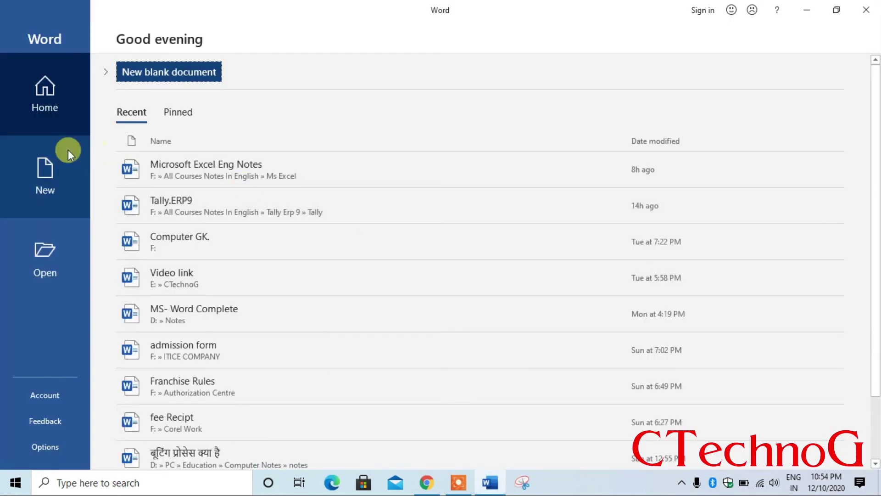
pyautogui.click(54, 167)
pyautogui.click(159, 130)
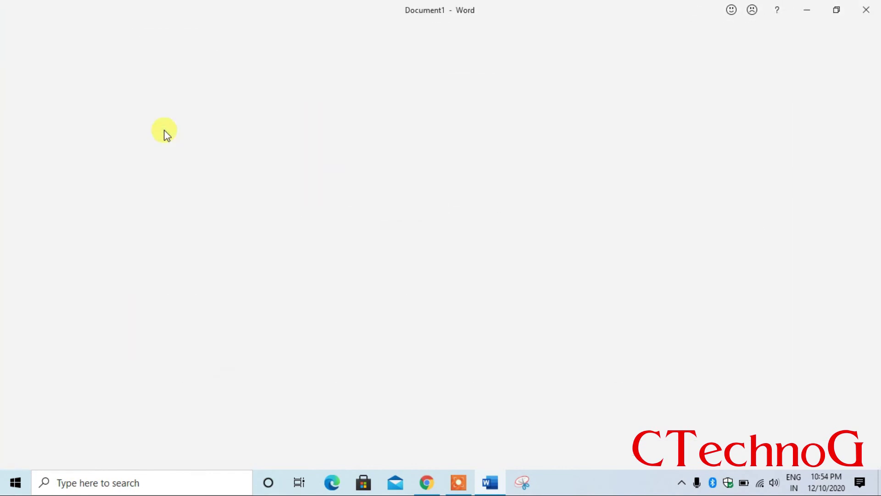